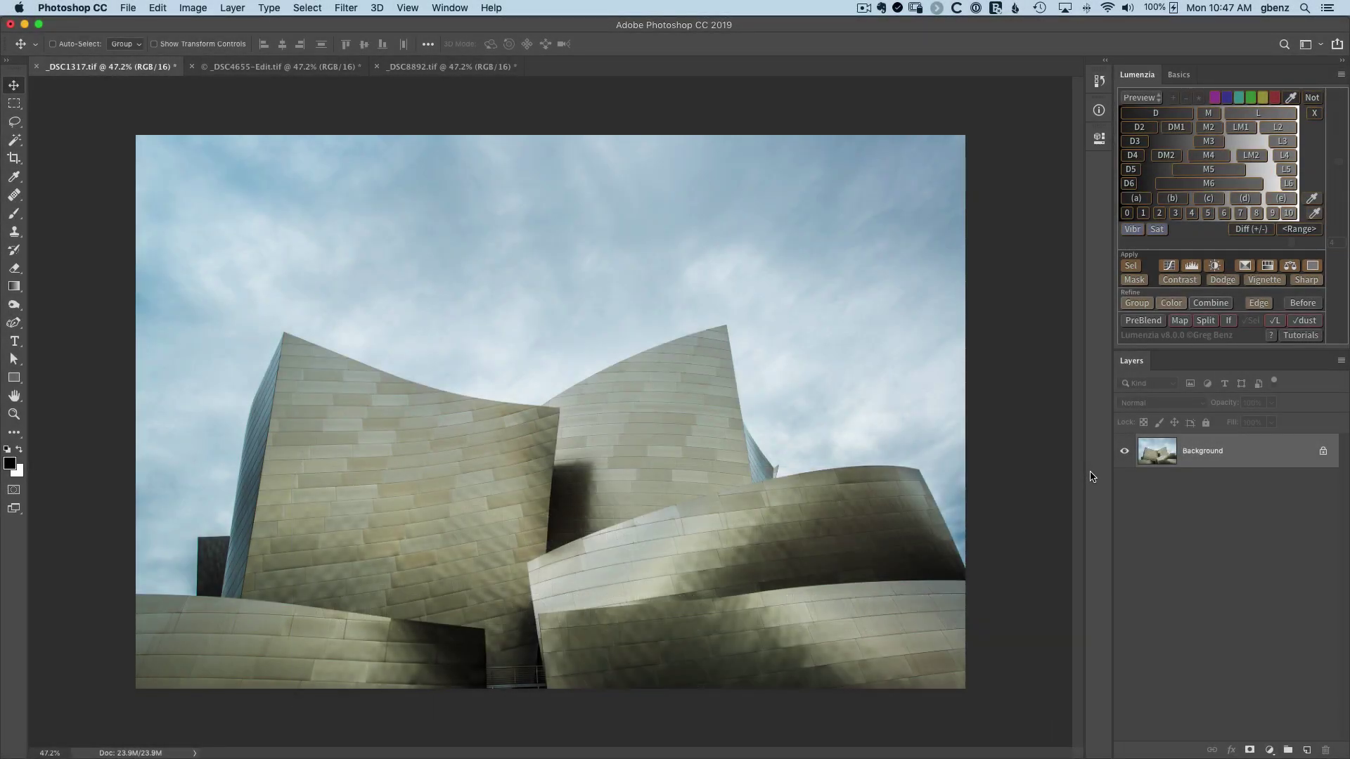
Step: Open Lumenzia's Edge dialog for the concert hall photo
left_click(1258, 303)
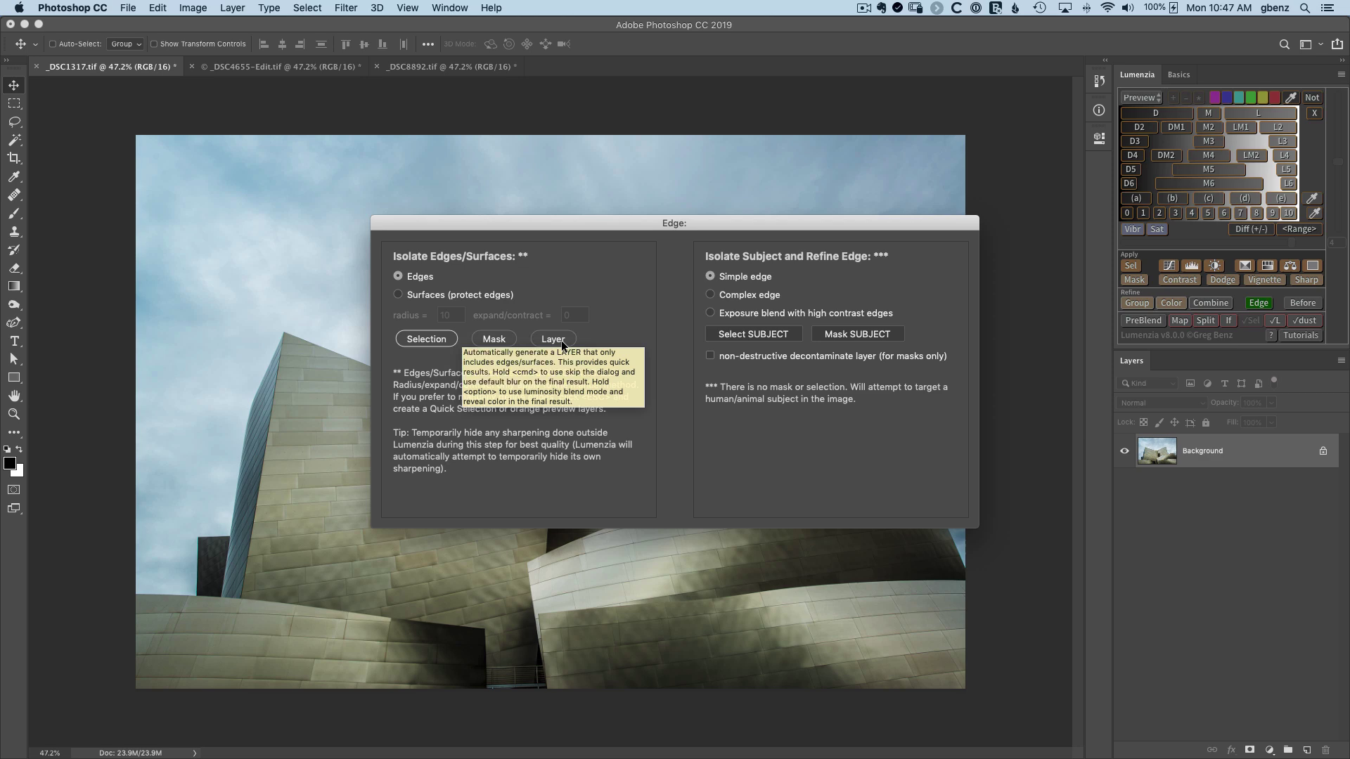
Step: Create an Edges layer with the default Gaussian Blur, then toggle its visibility to compare
left_click(552, 339)
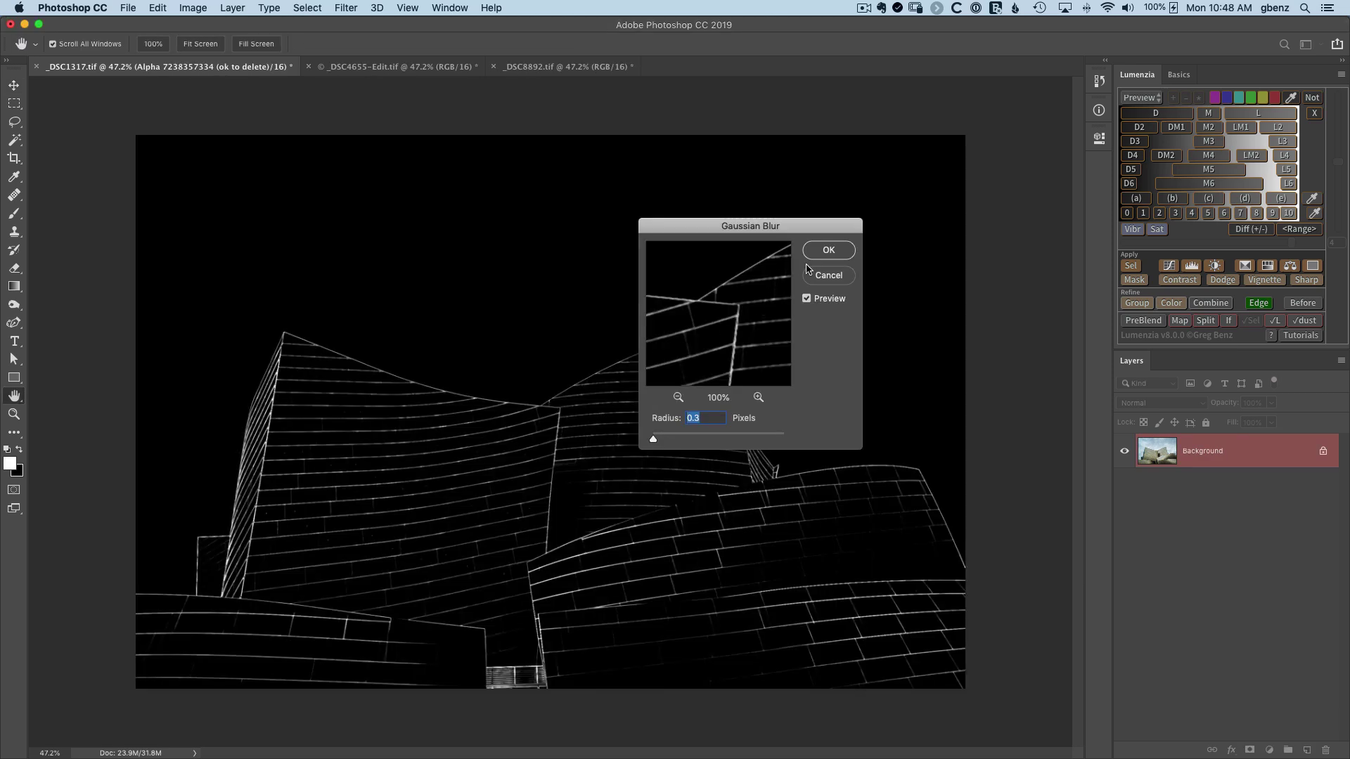
left_click(829, 251)
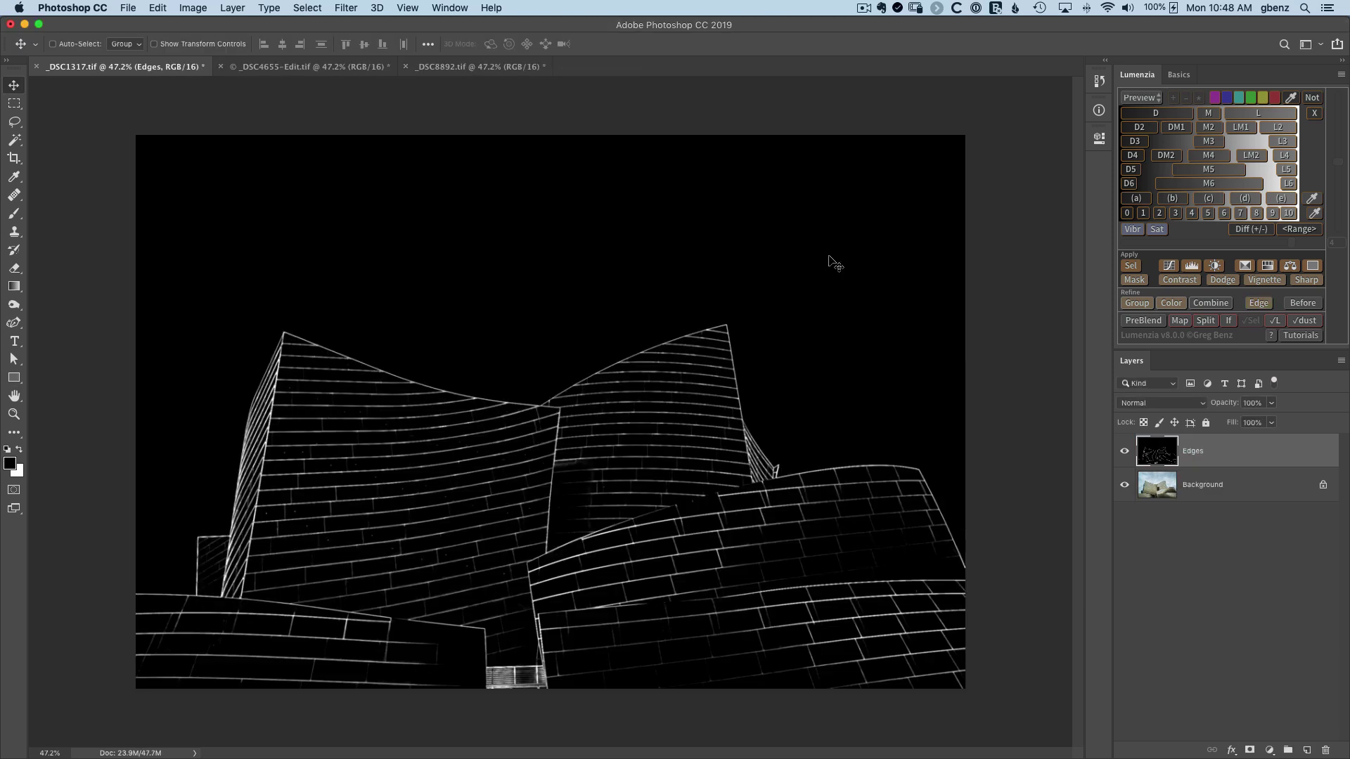
left_click(1124, 452)
left_click(1125, 452)
Step: Hide the Edges layer and duplicate the Background layer
left_click(1126, 452)
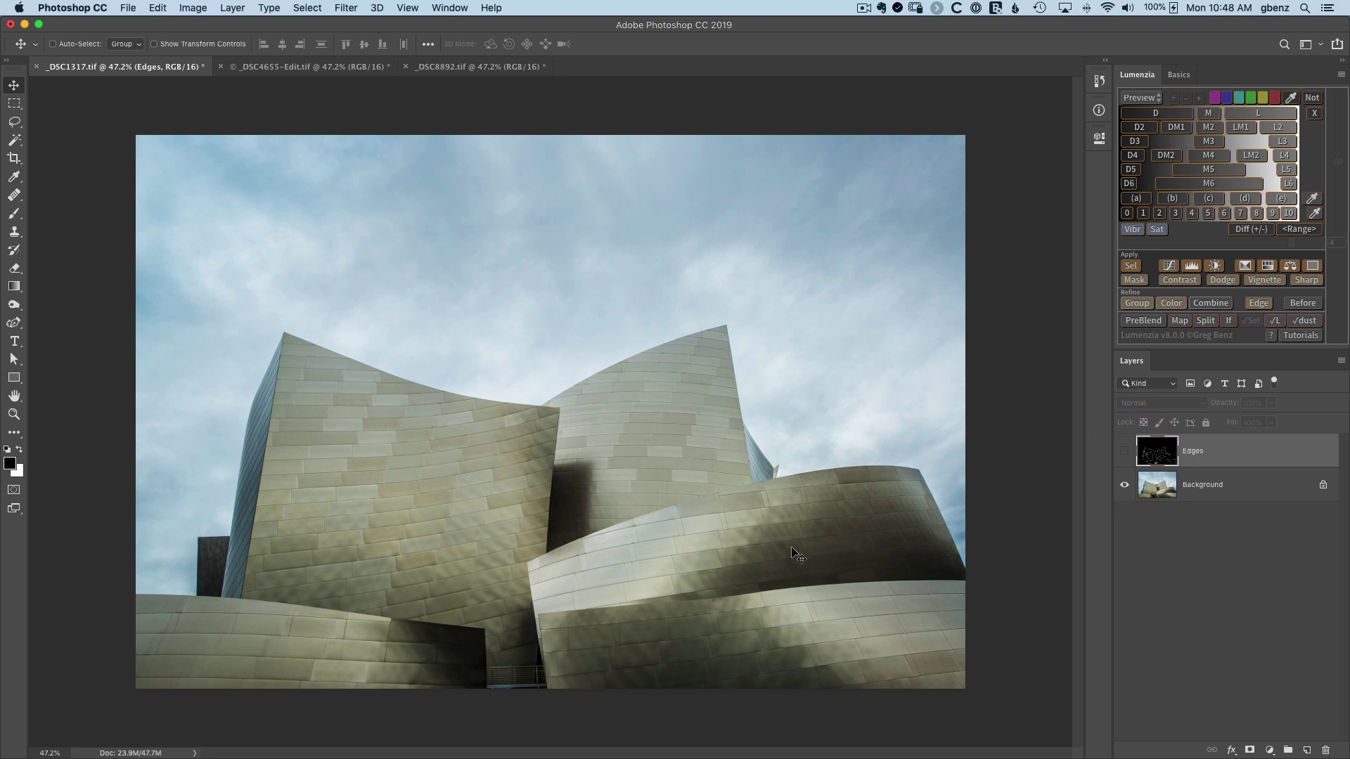
left_click(1152, 490)
key("super+j")
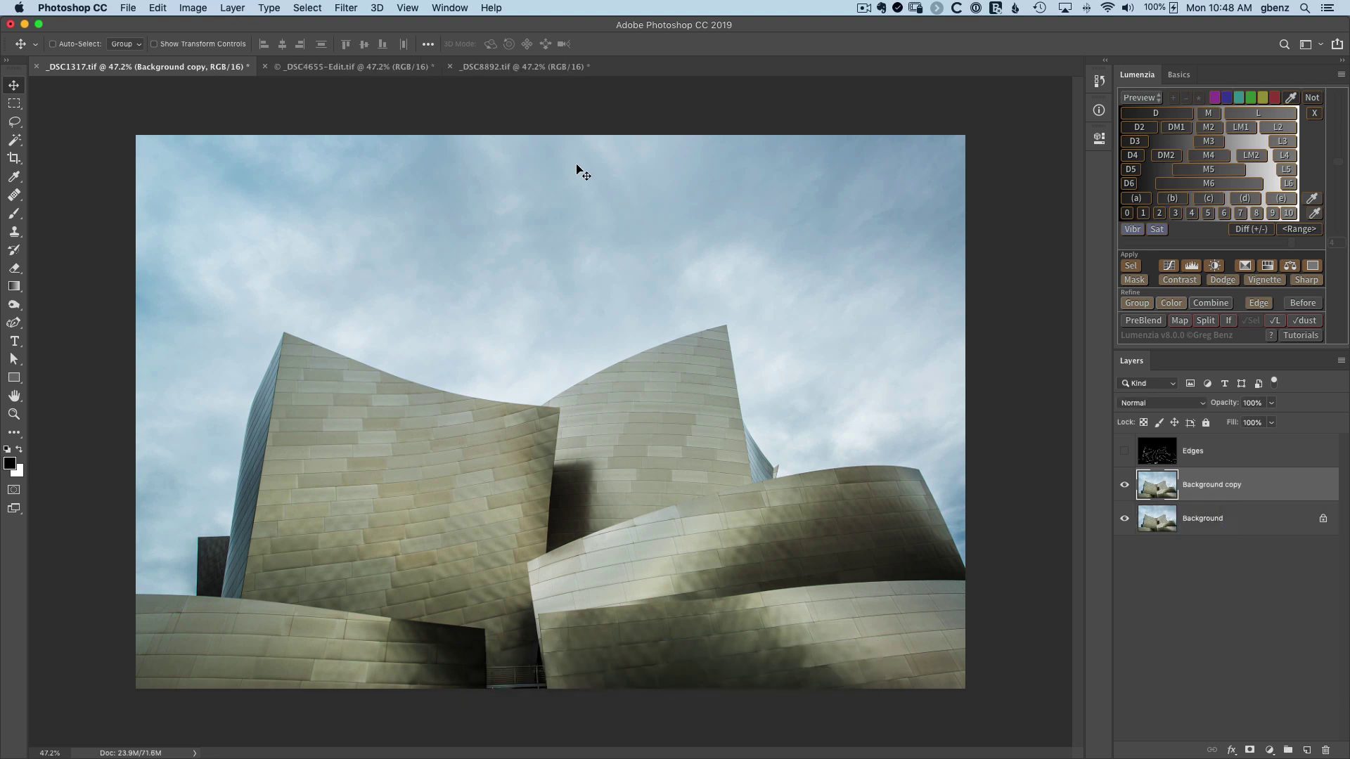
Step: Apply Camera Raw Filter to the copy with Shadows +96, Blacks +98, Dehaze +53
left_click(340, 7)
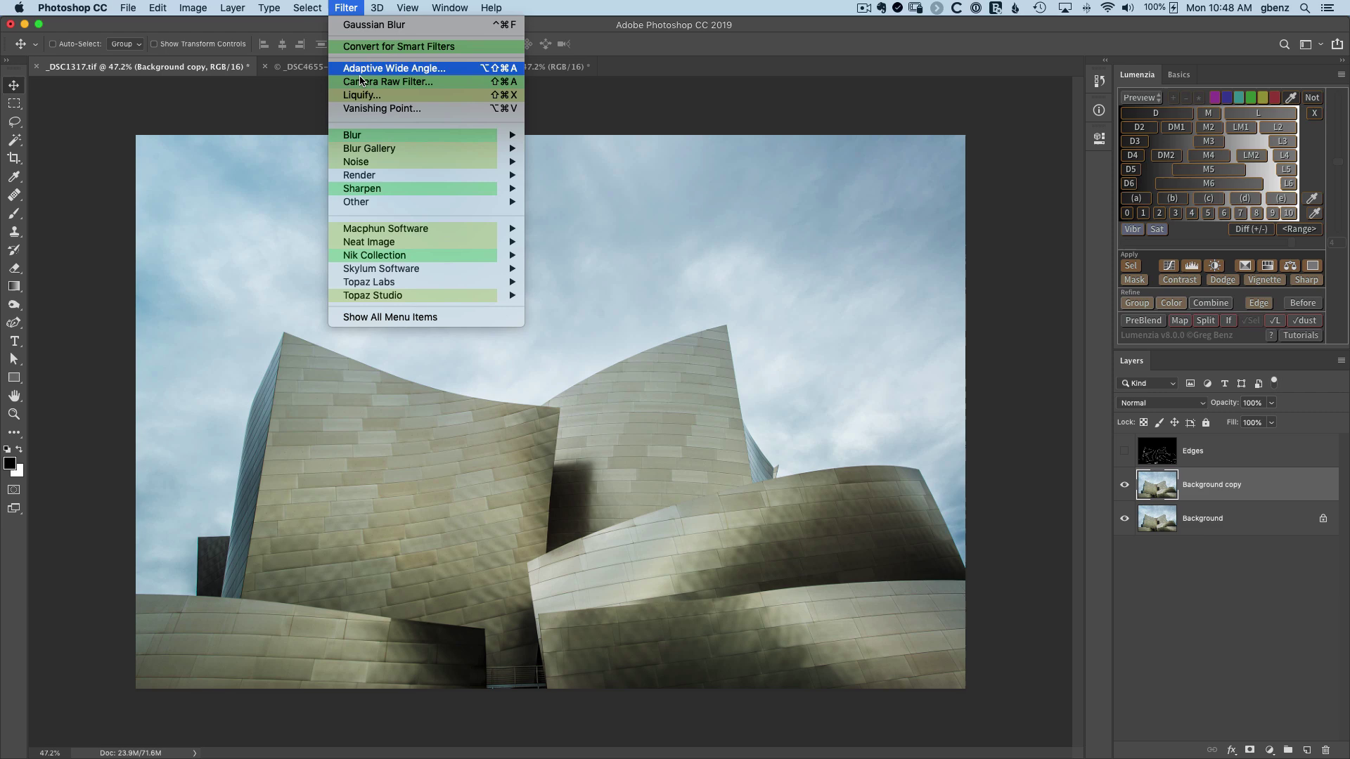
left_click(598, 249)
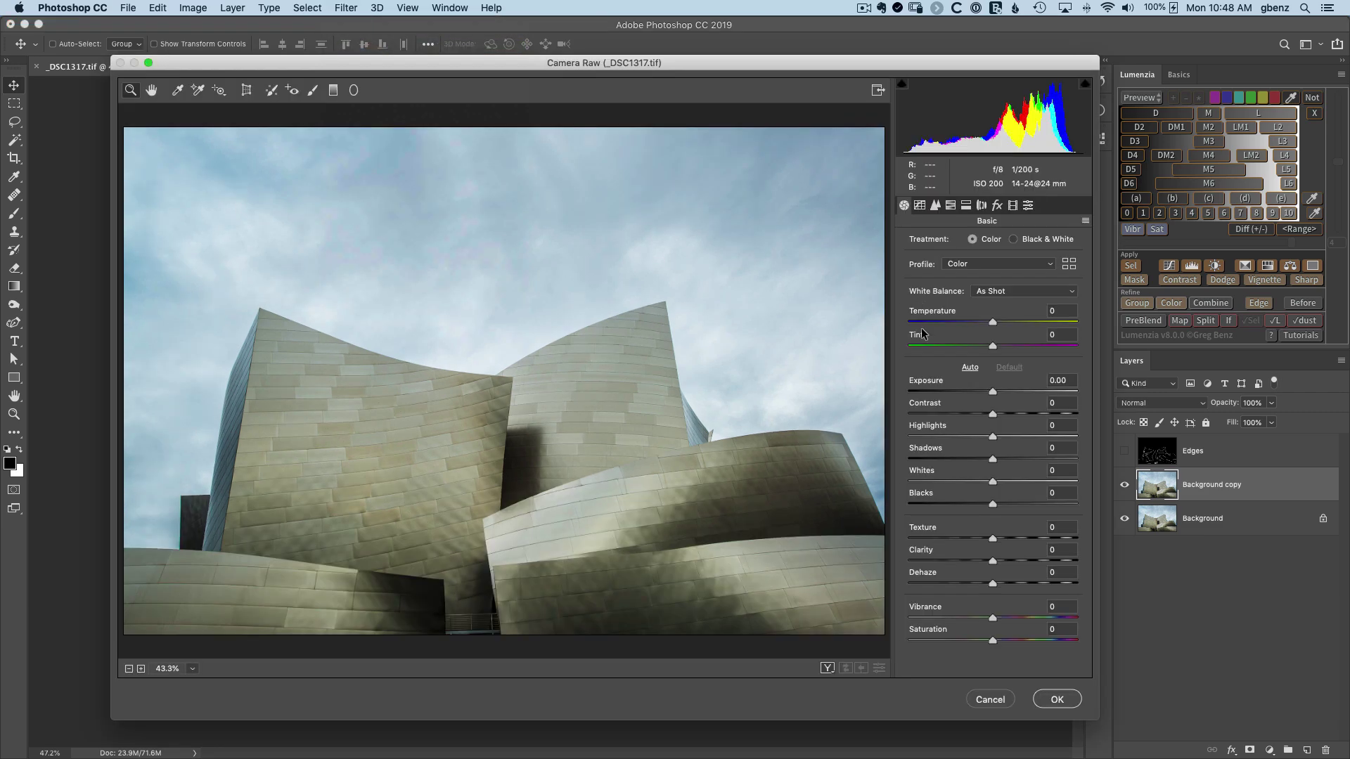
left_click(1073, 459)
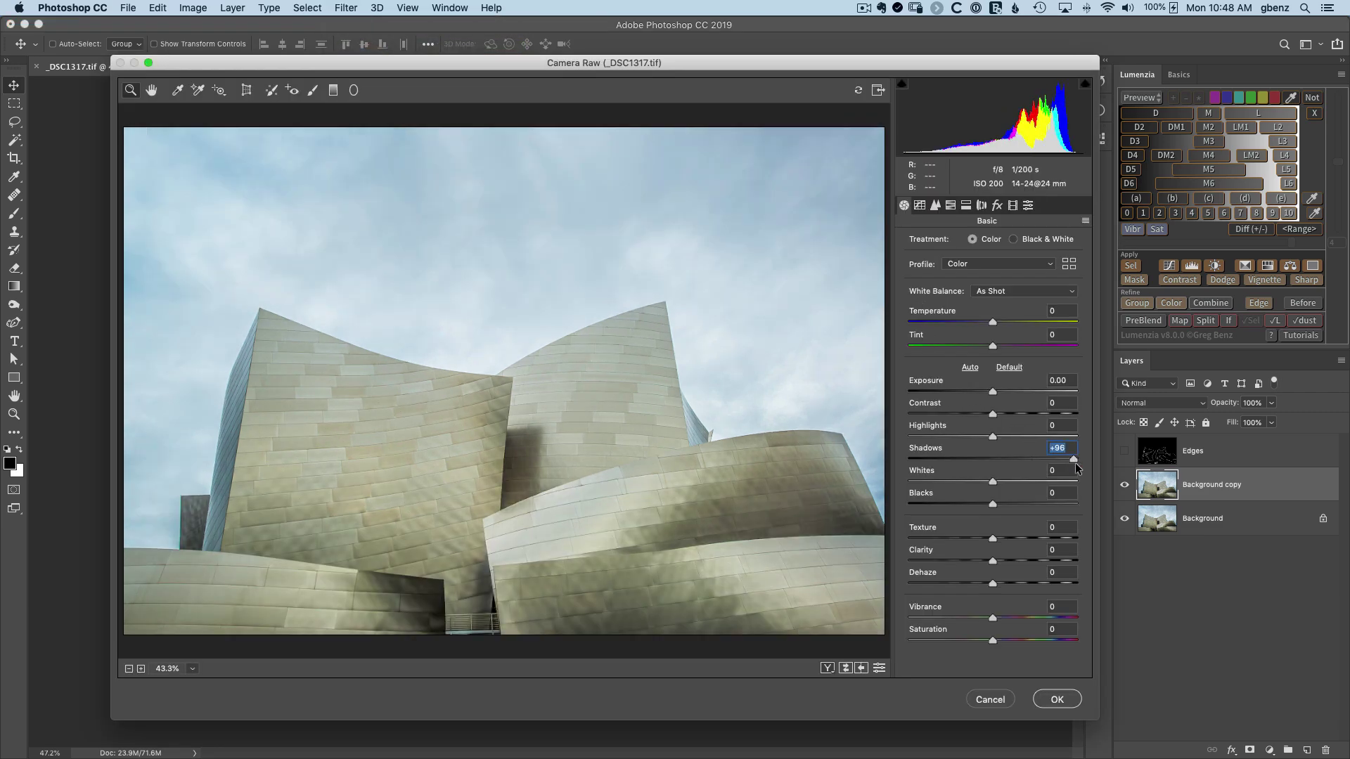
left_click(1075, 504)
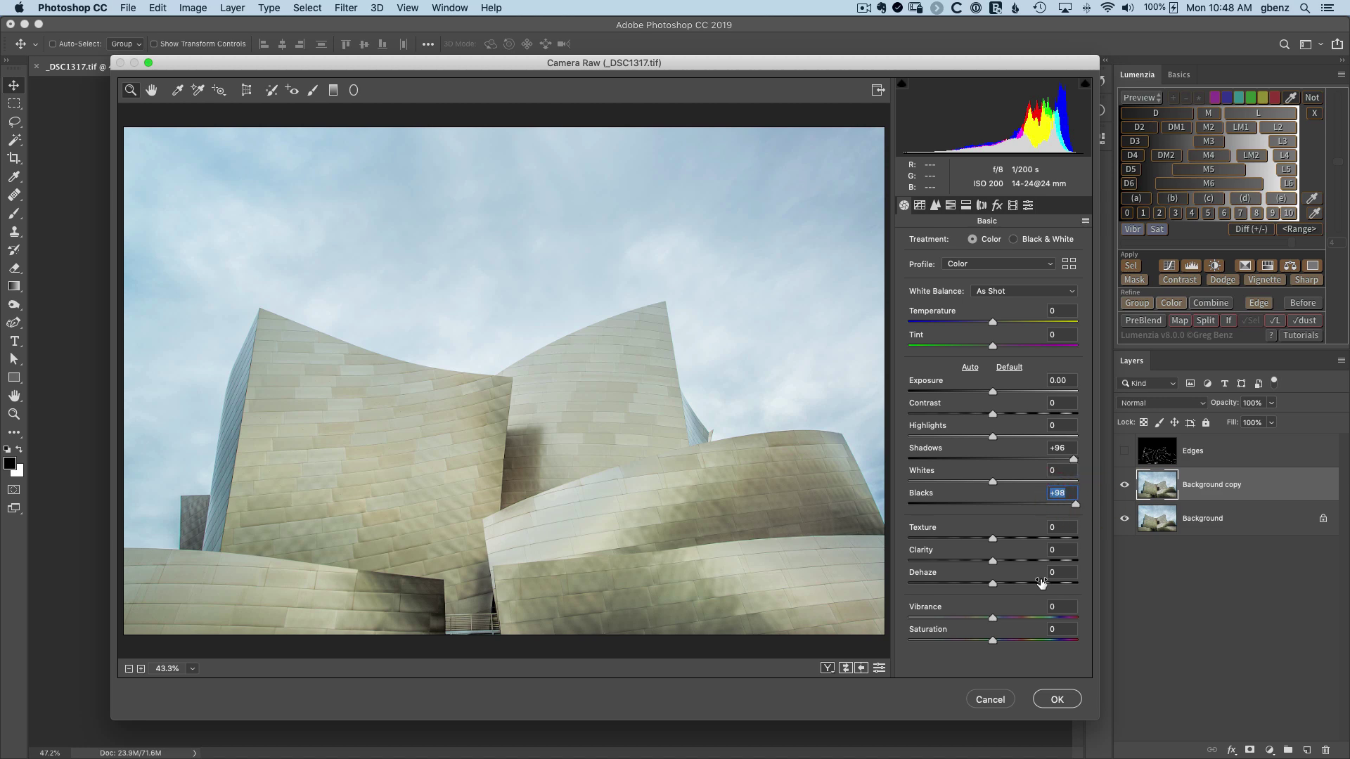
left_click(1037, 583)
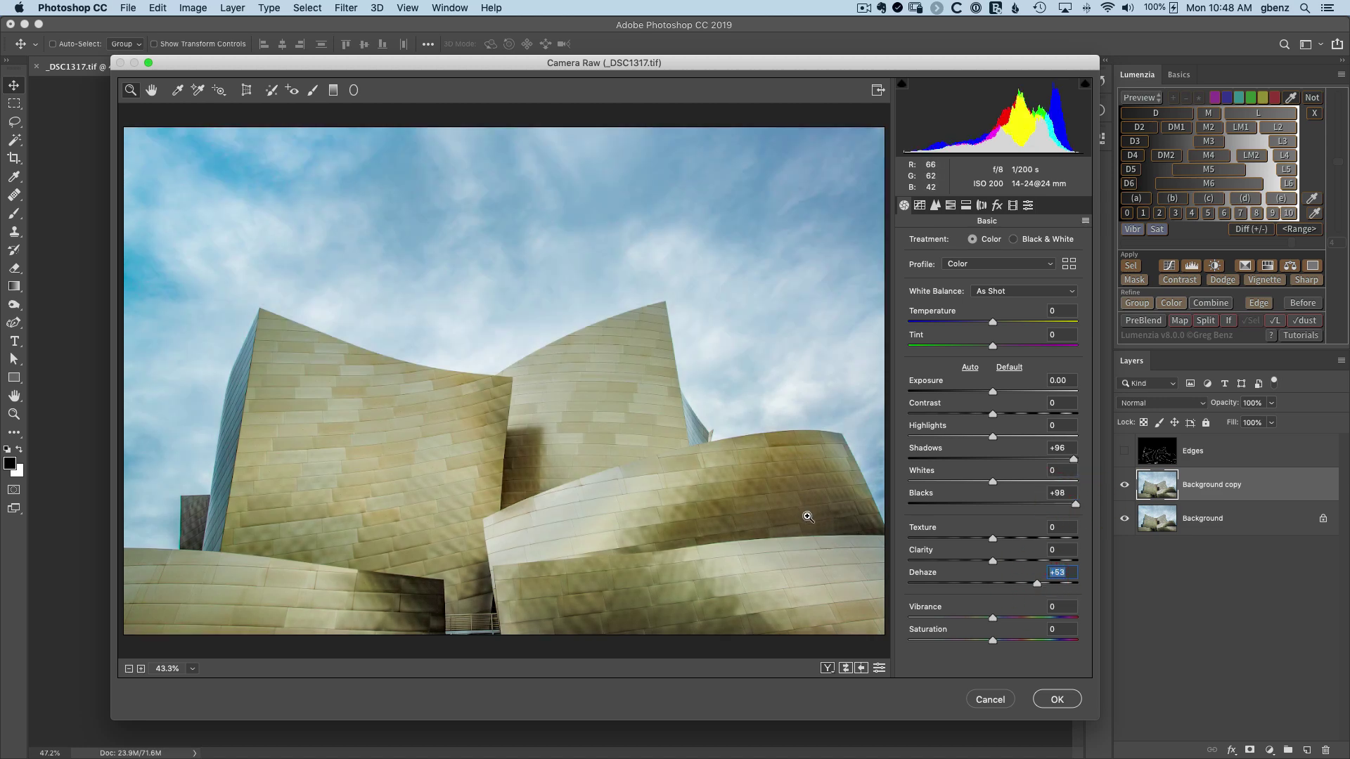
left_click(1057, 699)
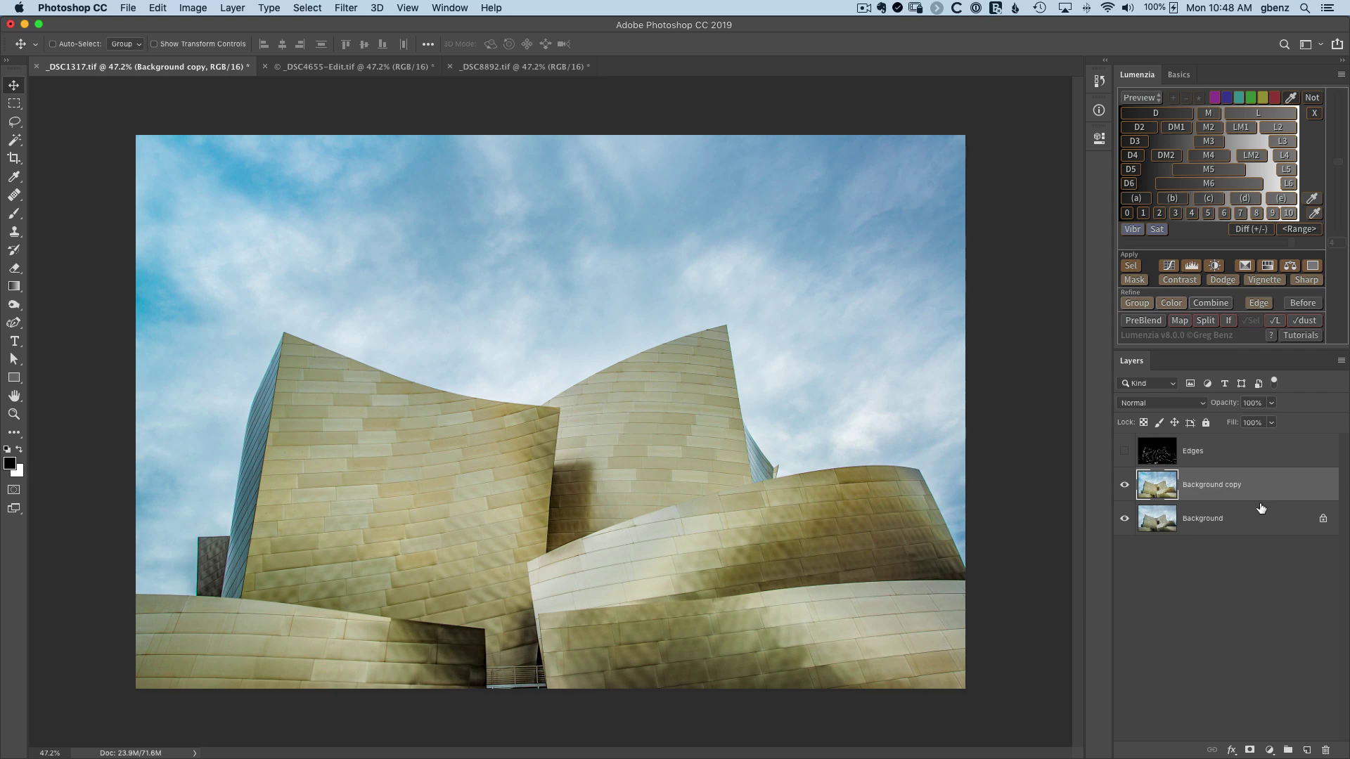
Step: Create a second Edges layer from the adjusted copy, accepting the default Gaussian Blur
left_click(1256, 304)
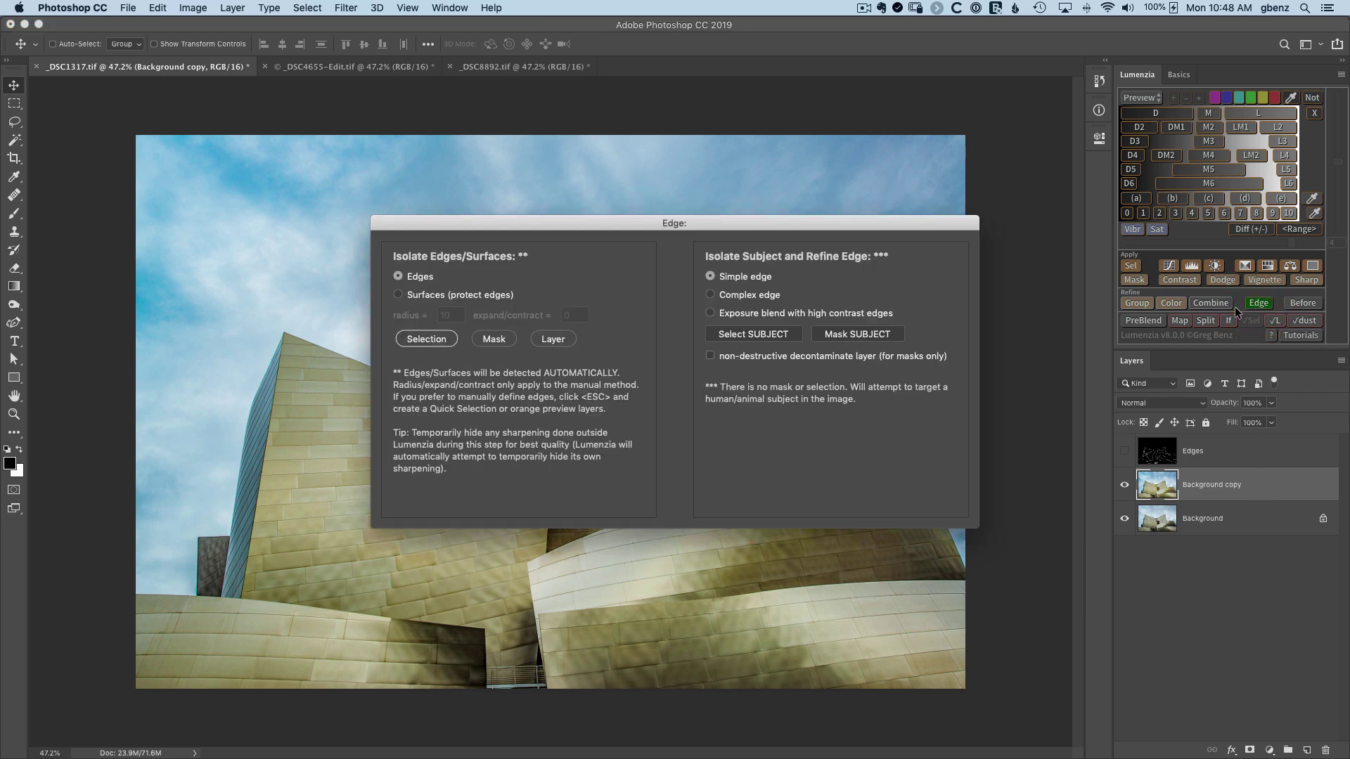
left_click(546, 339)
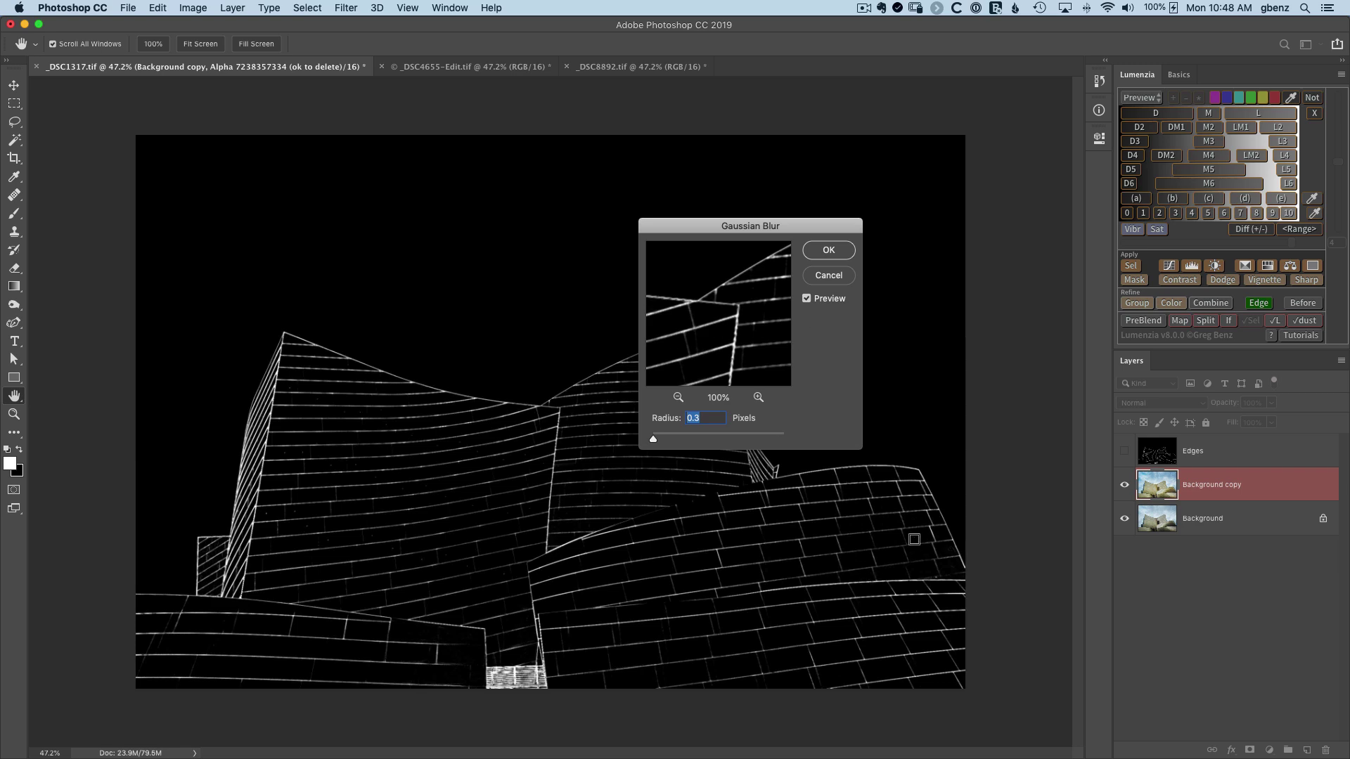
left_click(828, 251)
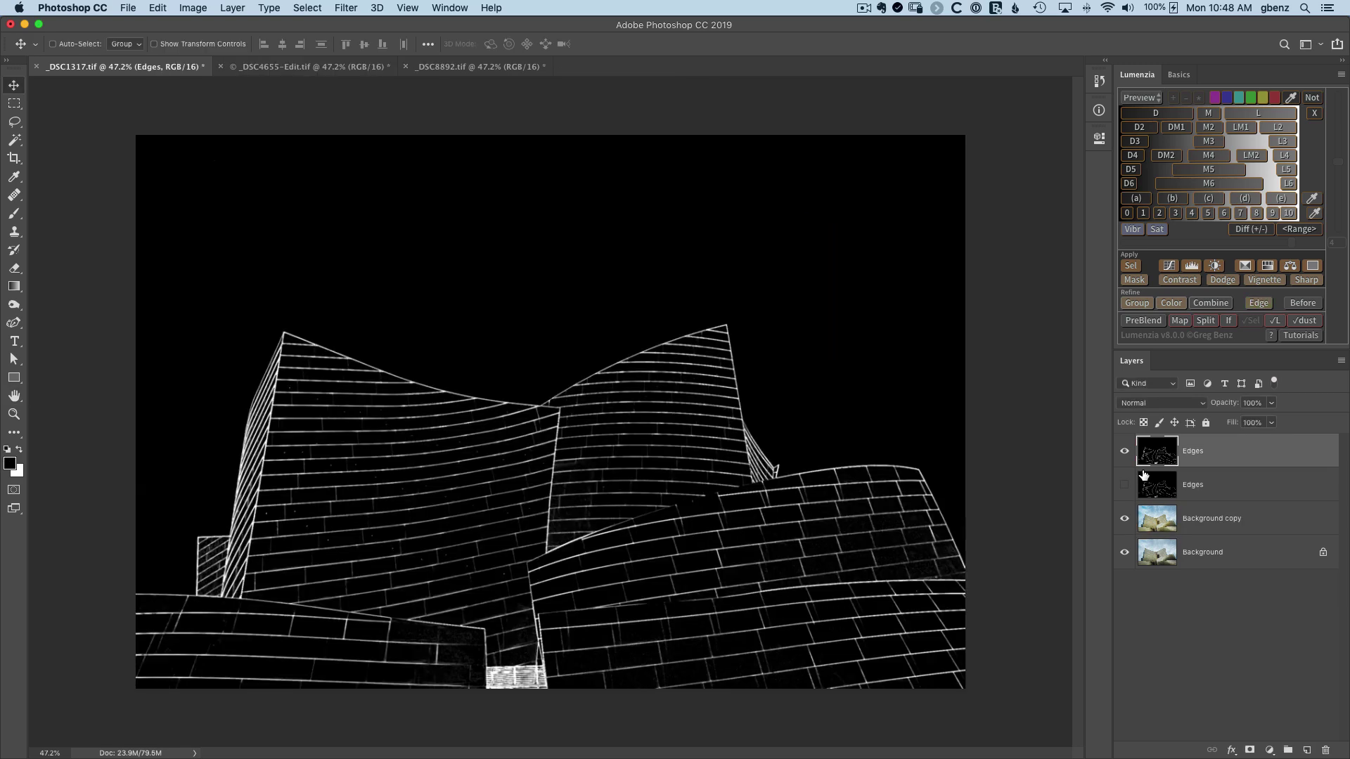
Step: Show the first Edges layer and toggle the new one to compare both
left_click(1124, 485)
left_click(1125, 454)
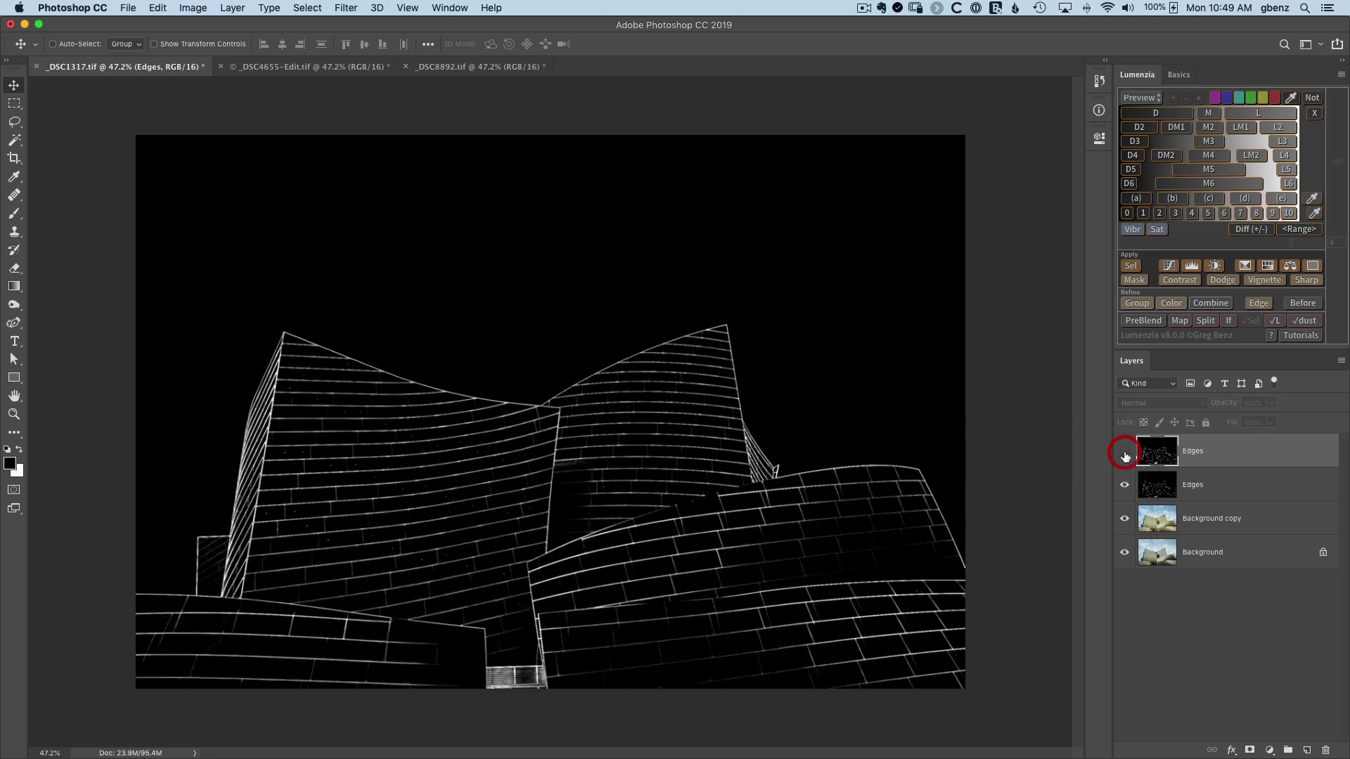
left_click(1124, 454)
left_click(1125, 455)
left_click(1125, 455)
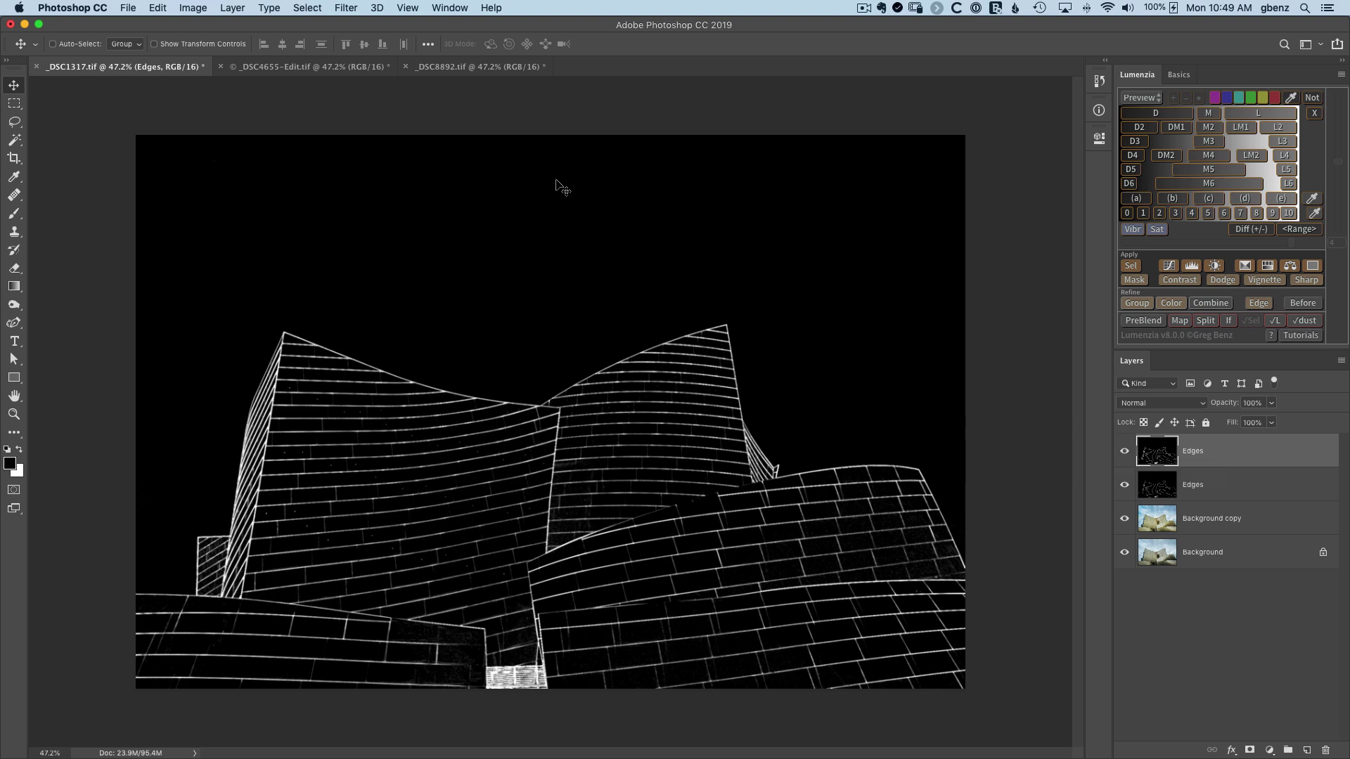
Step: Switch to _DSC4655-Edit.tif and Cmd-click Edge to create its Edges layer instantly
left_click(279, 68)
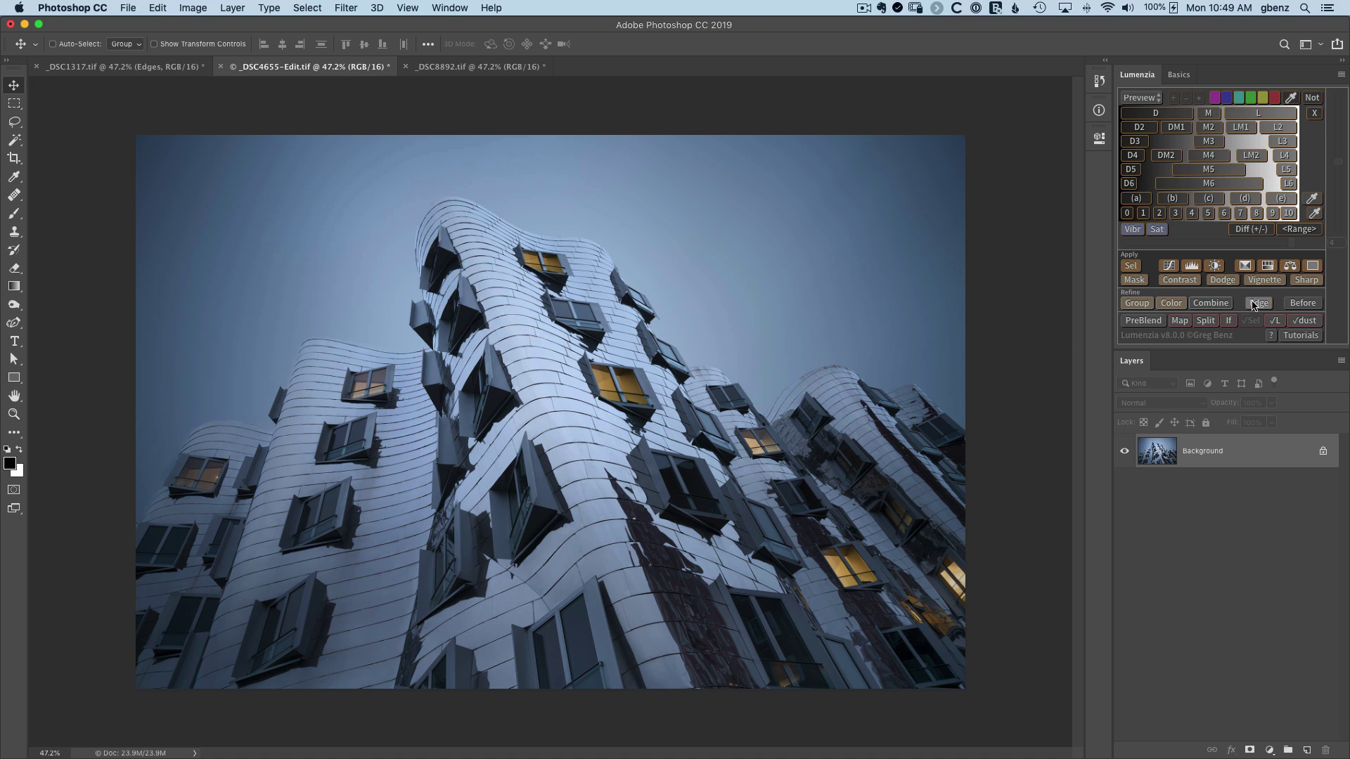
left_click(1252, 303)
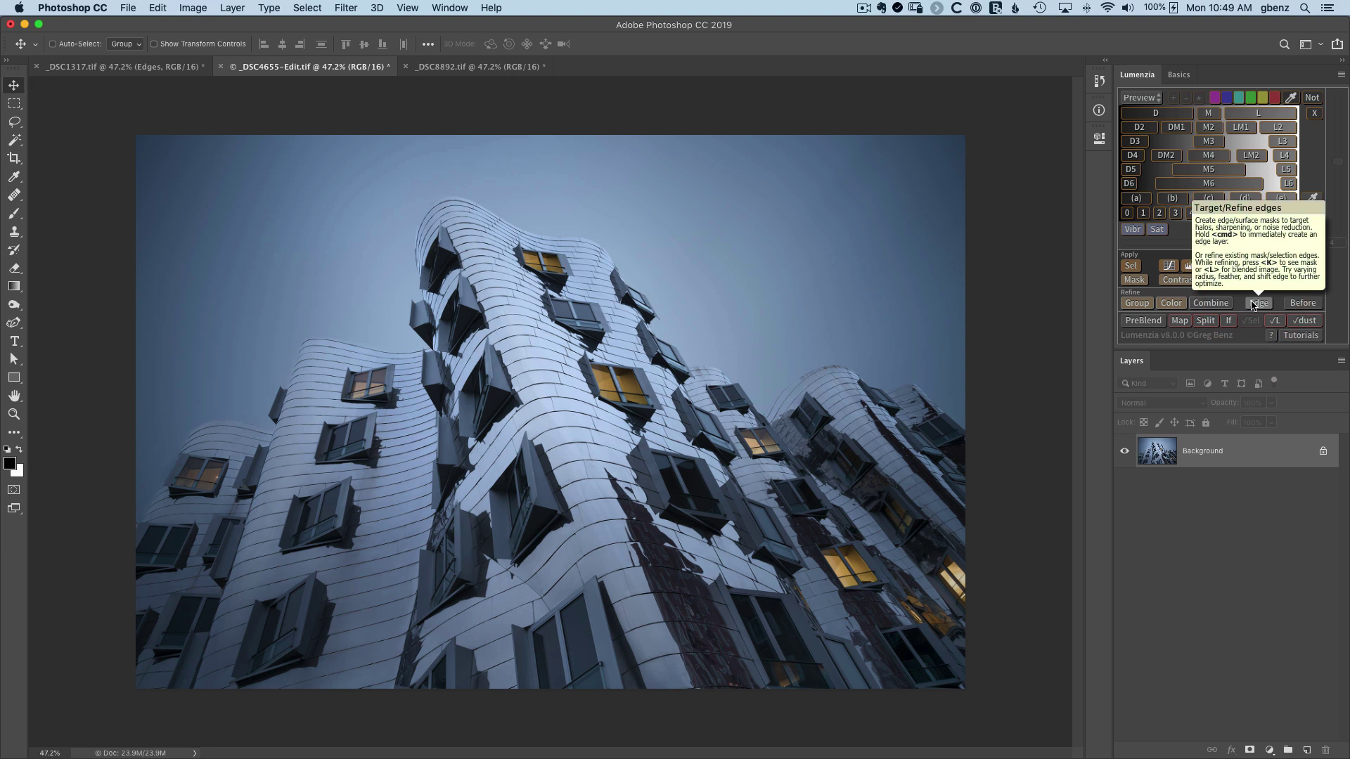
left_click(1252, 303)
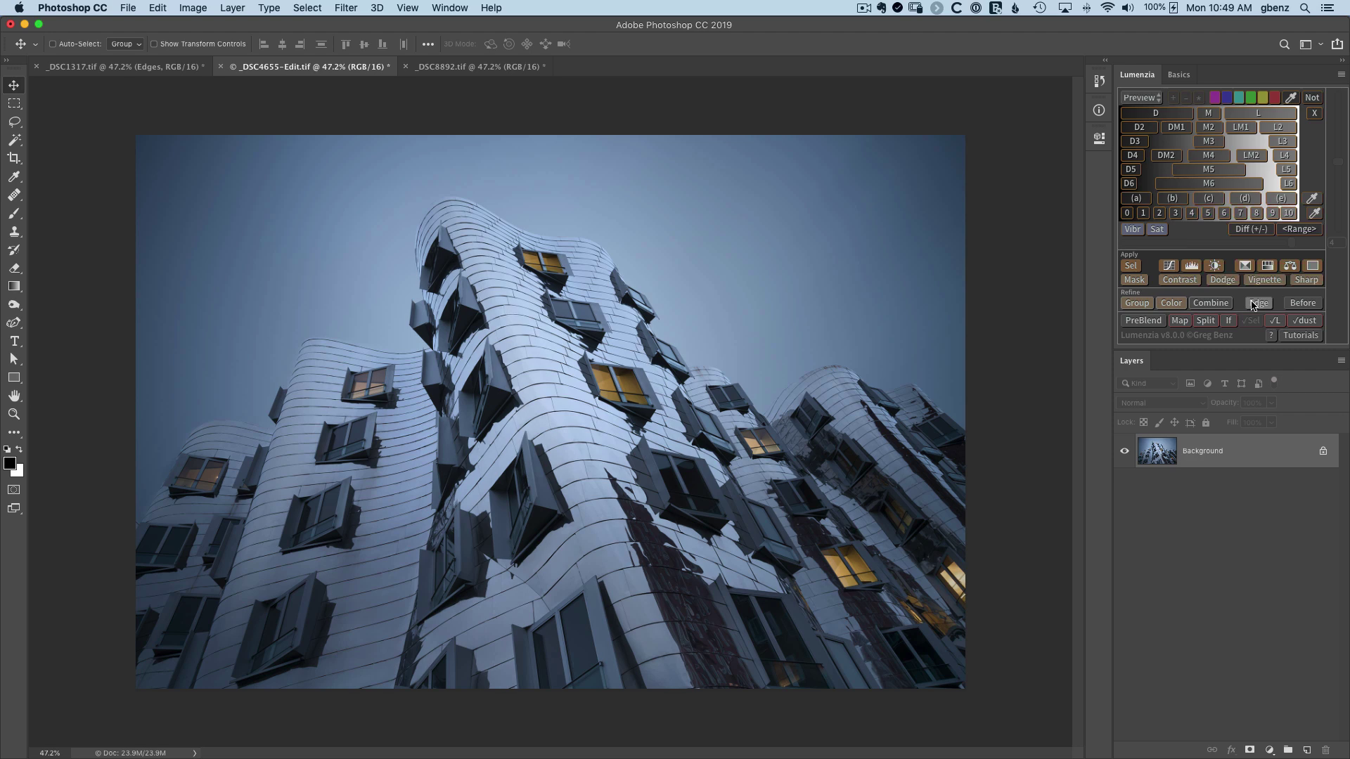
left_click(1252, 304)
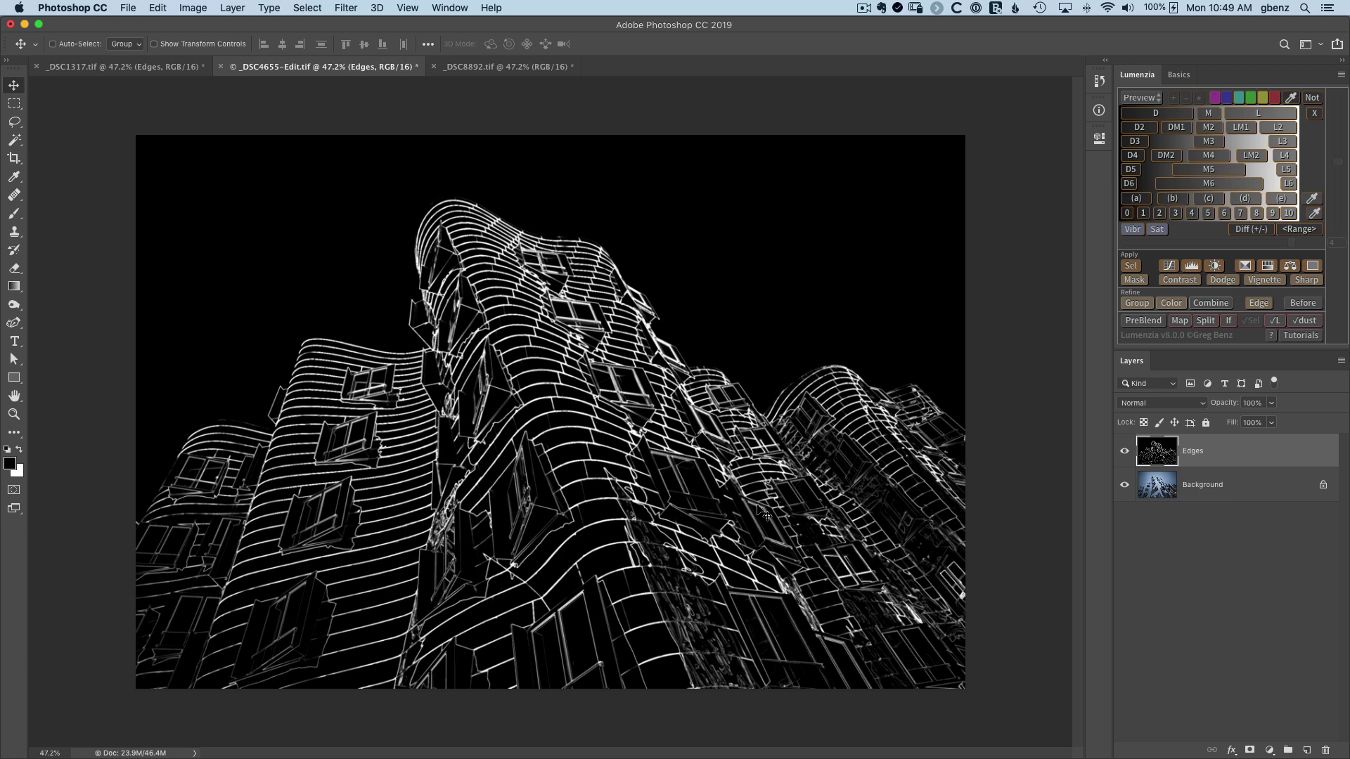
Step: Blend the Edges layer in Luminosity, then recreate it directly as a Luminosity Edges layer
left_click(1140, 405)
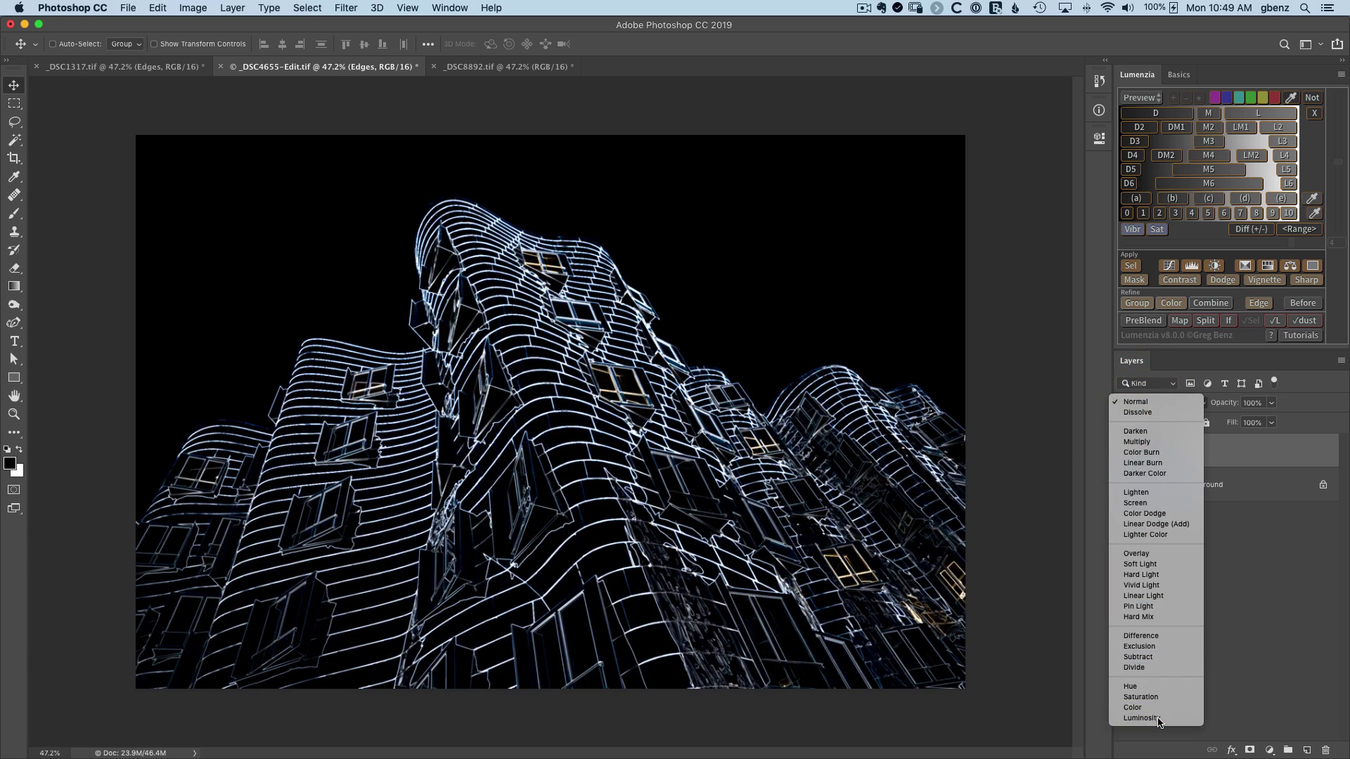
left_click(1142, 718)
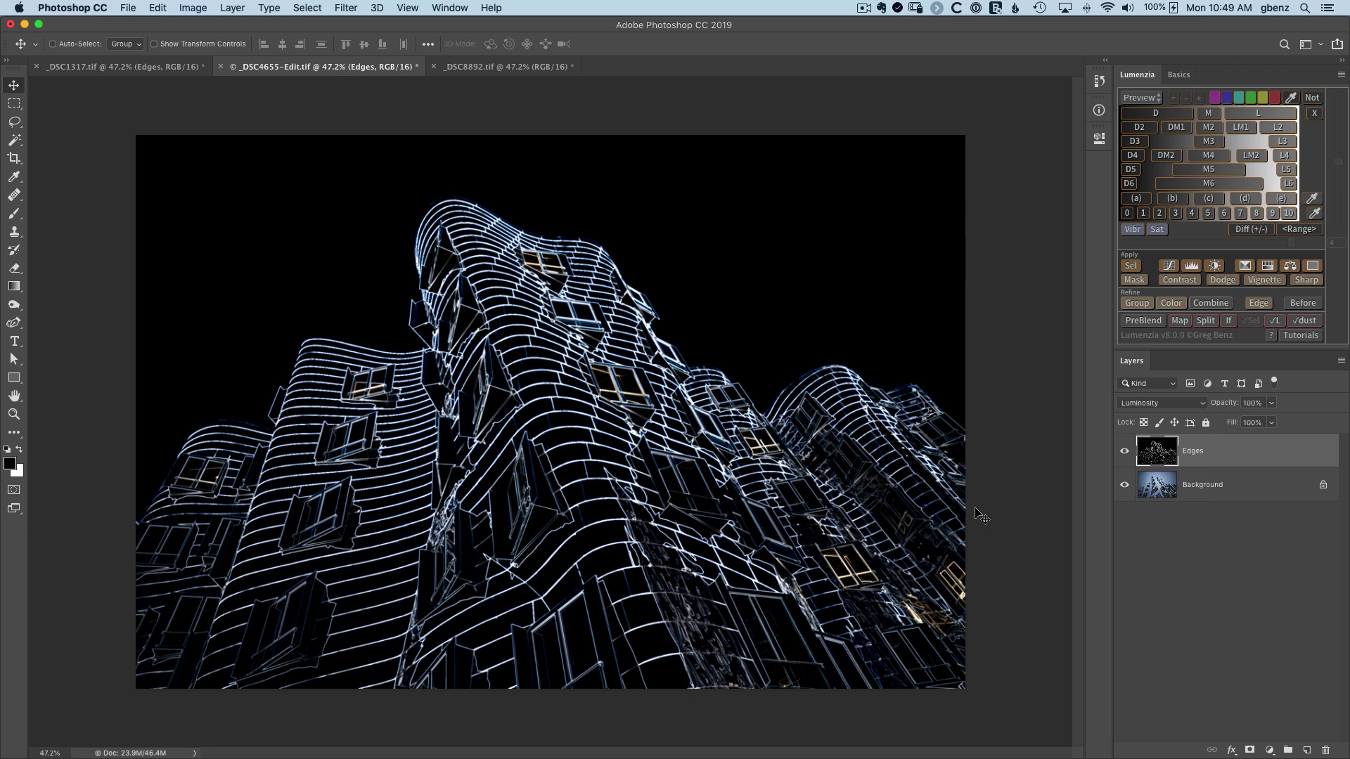
left_click(1324, 750)
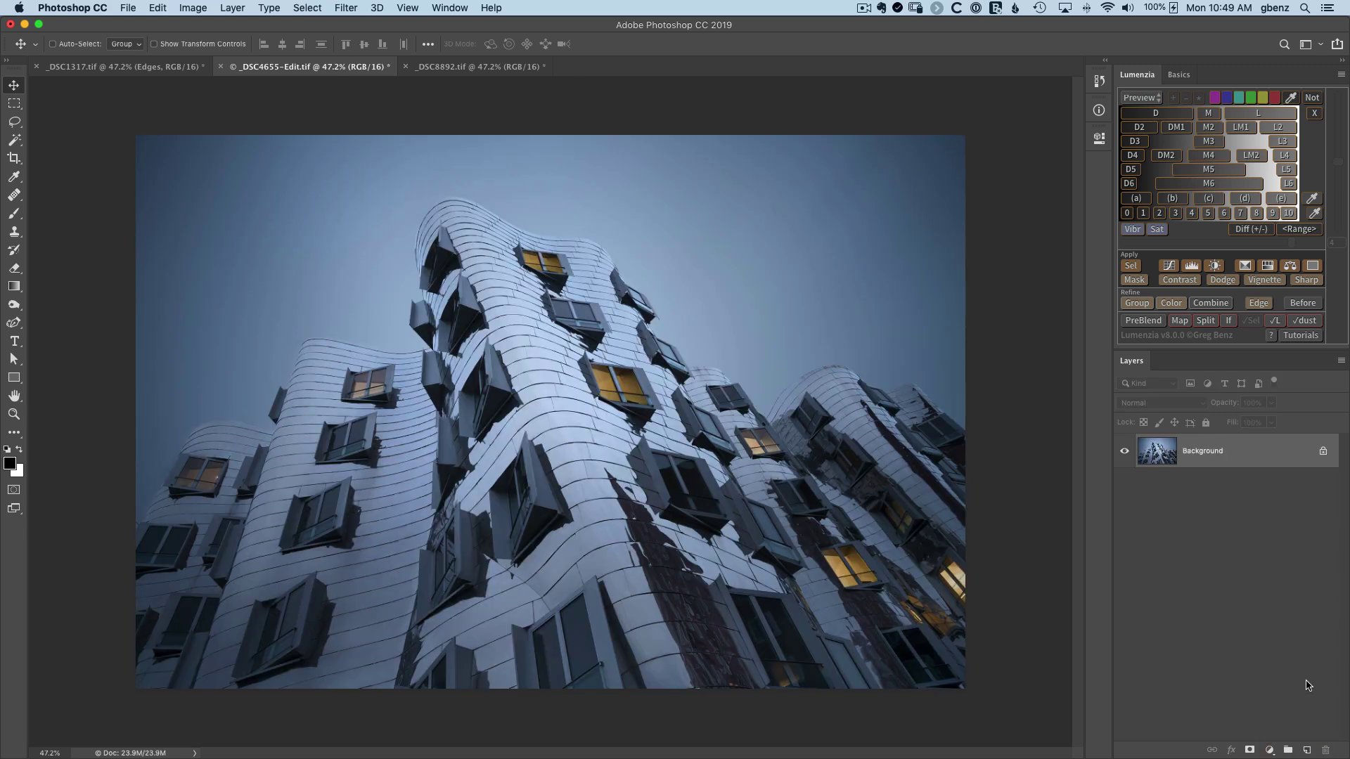
key("super")
left_click(1257, 309, "super")
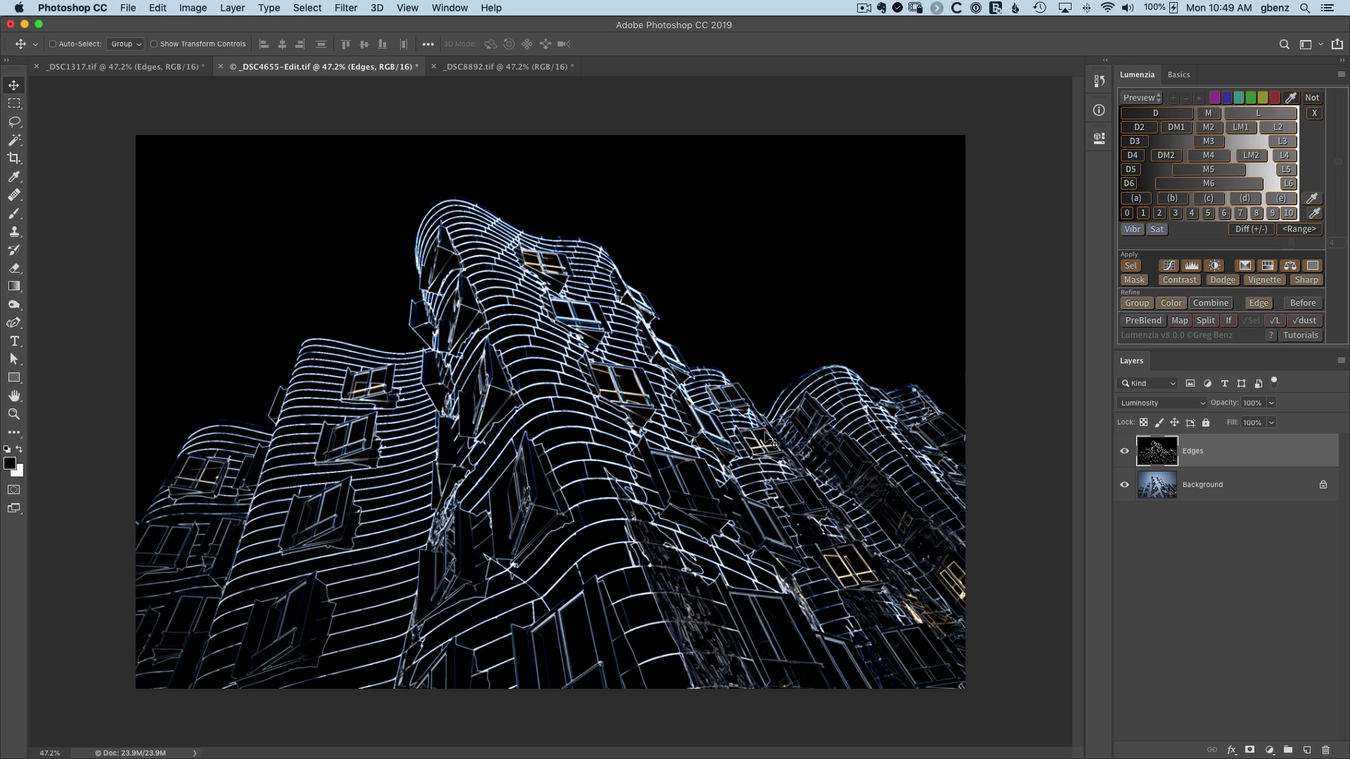
Step: Switch to _DSC8892.tif and Cmd-click Edge to create an Edges layer
left_click(488, 68)
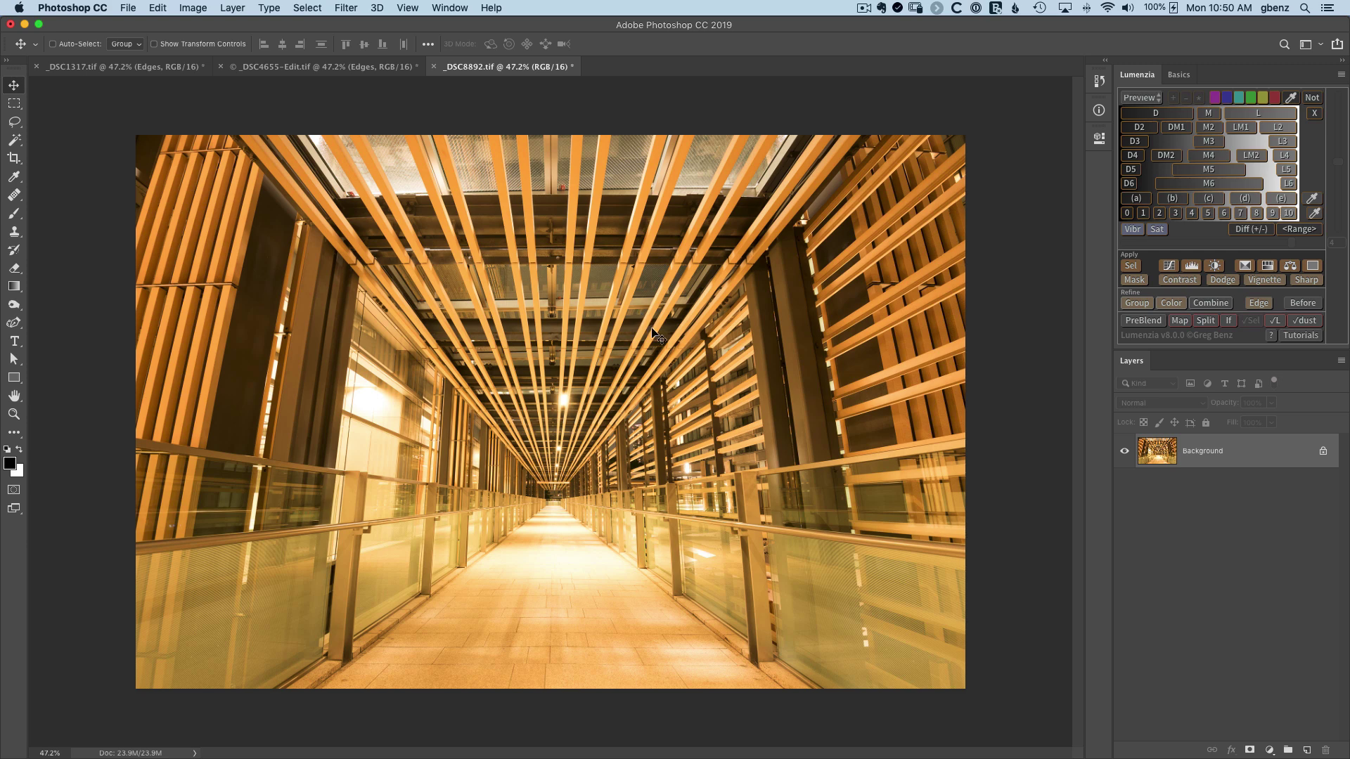
key("super")
left_click(1257, 305)
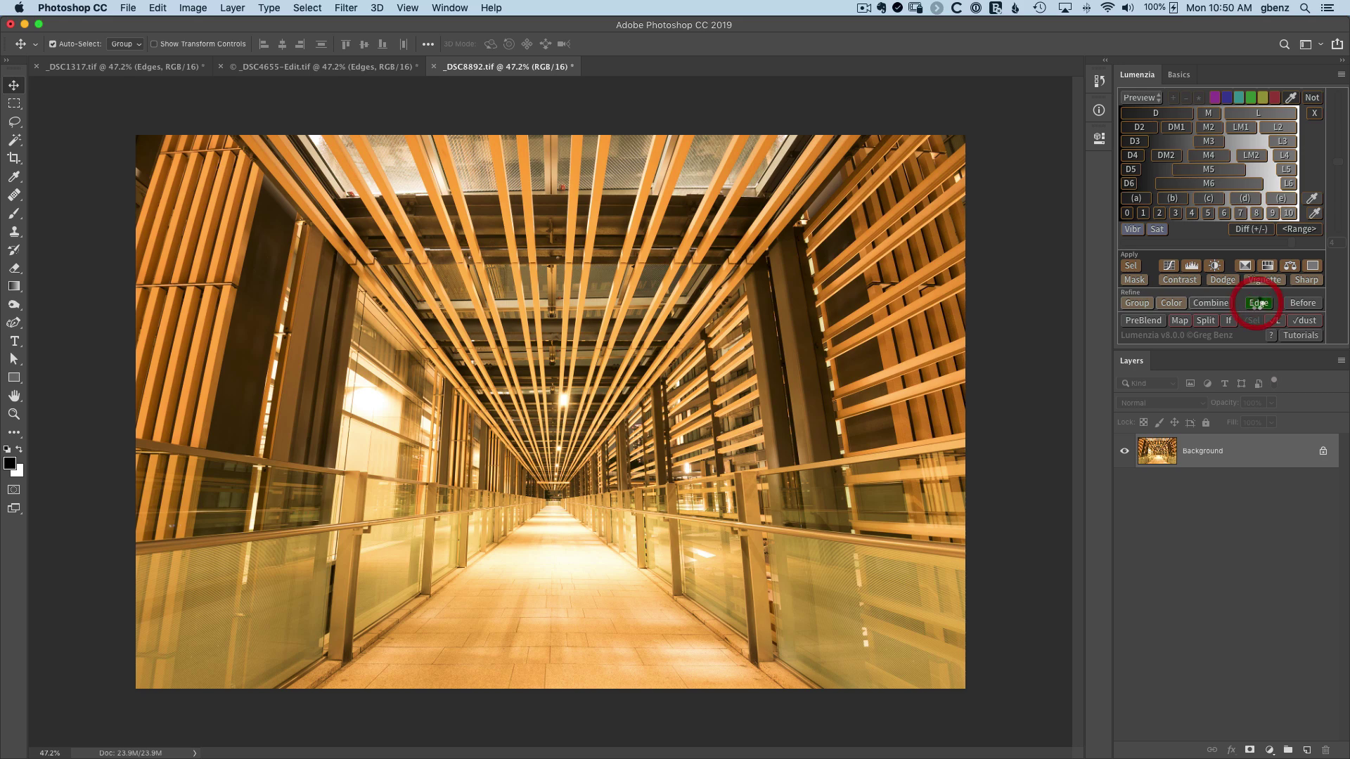